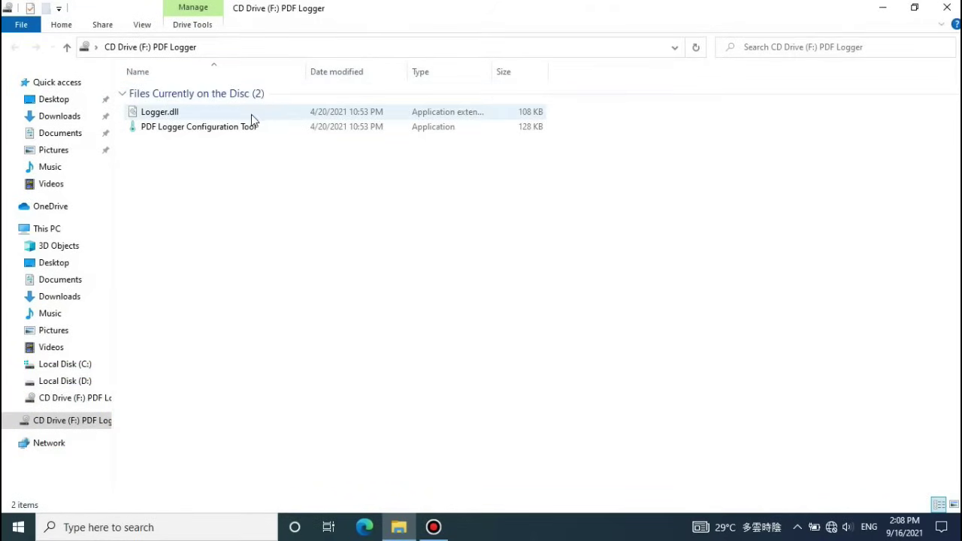
# Select the PDF Logger Configuration Tool file on the logger's CD drive
pyautogui.click(236, 129)
# Launch the tool, try German, French, Italian, Spanish and Portuguese, then return to English
pyautogui.doubleClick(233, 126)
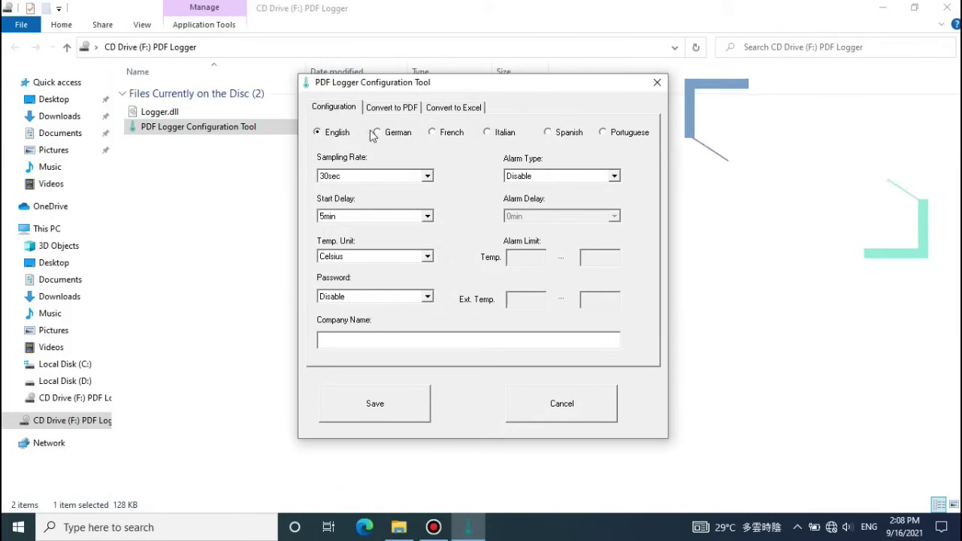
pyautogui.click(377, 132)
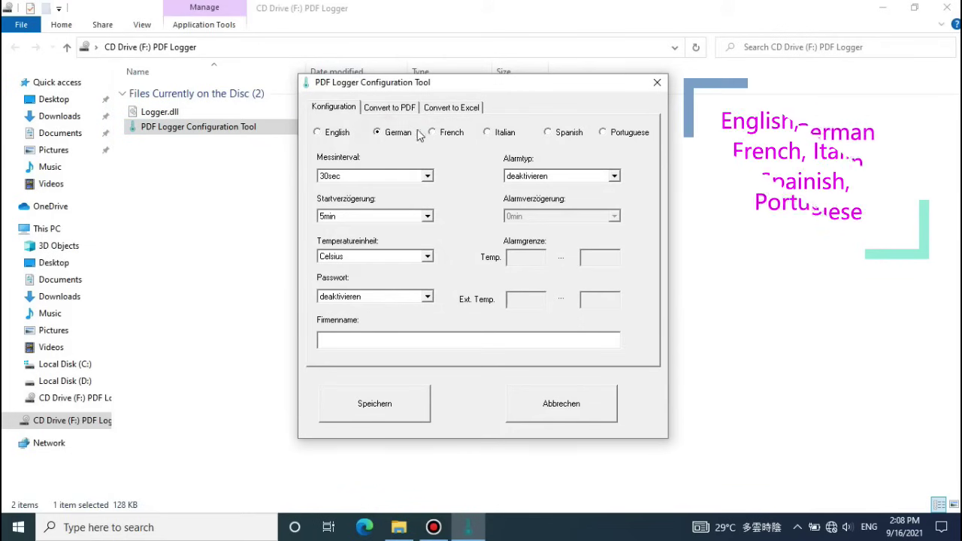
pyautogui.click(432, 132)
pyautogui.click(488, 132)
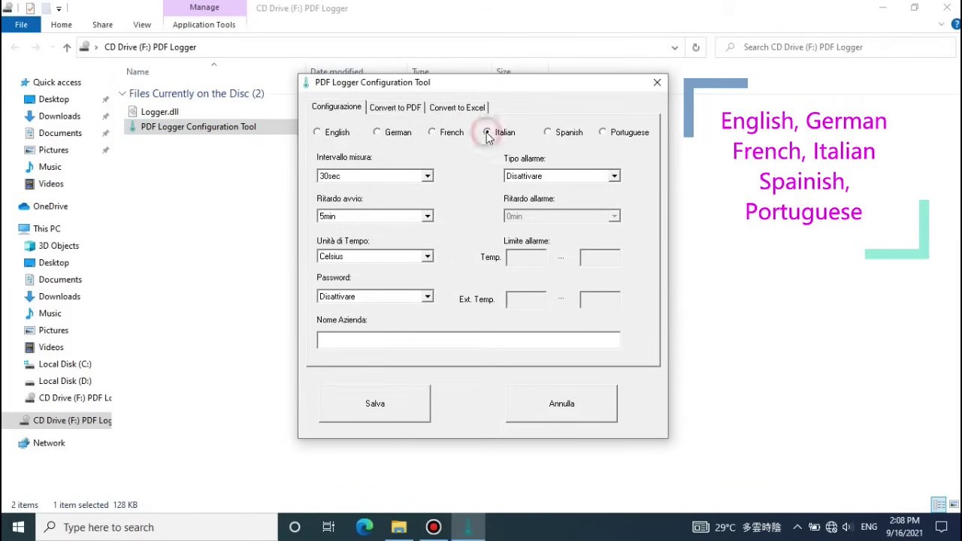
pyautogui.click(548, 133)
pyautogui.click(602, 133)
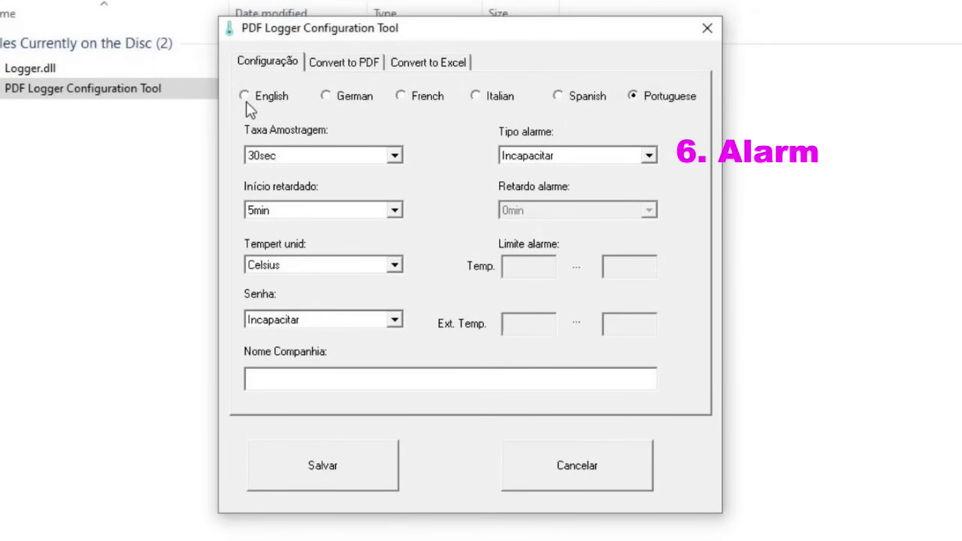
pyautogui.click(317, 133)
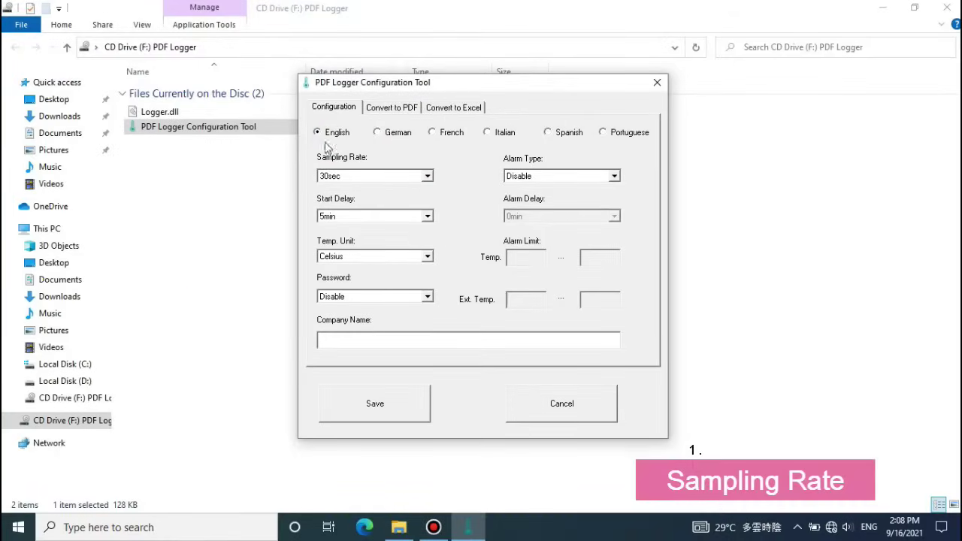
pyautogui.click(336, 177)
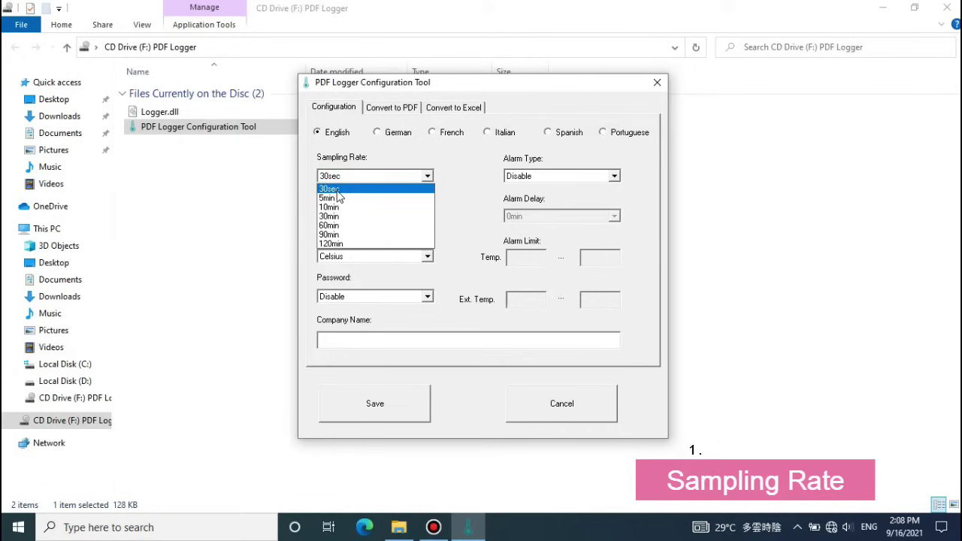
pyautogui.click(336, 189)
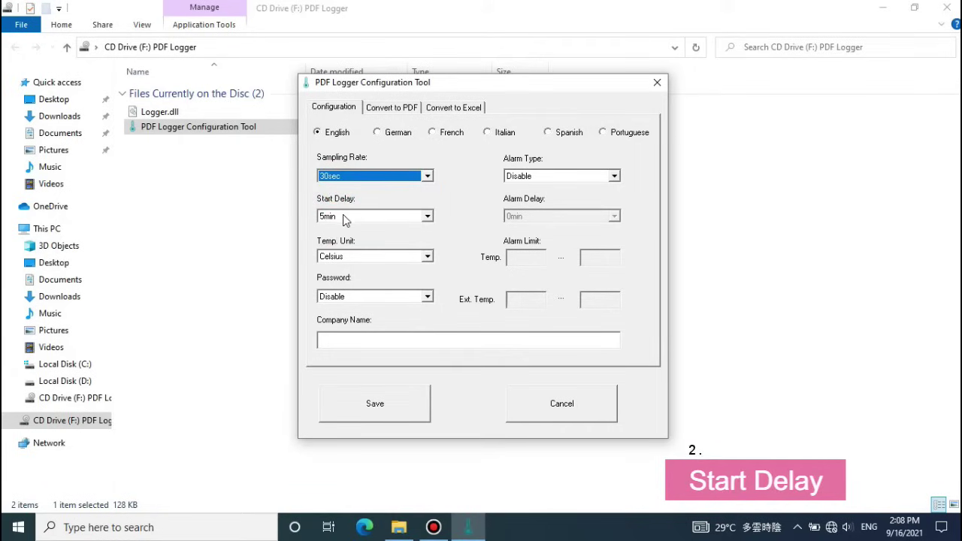
pyautogui.click(343, 215)
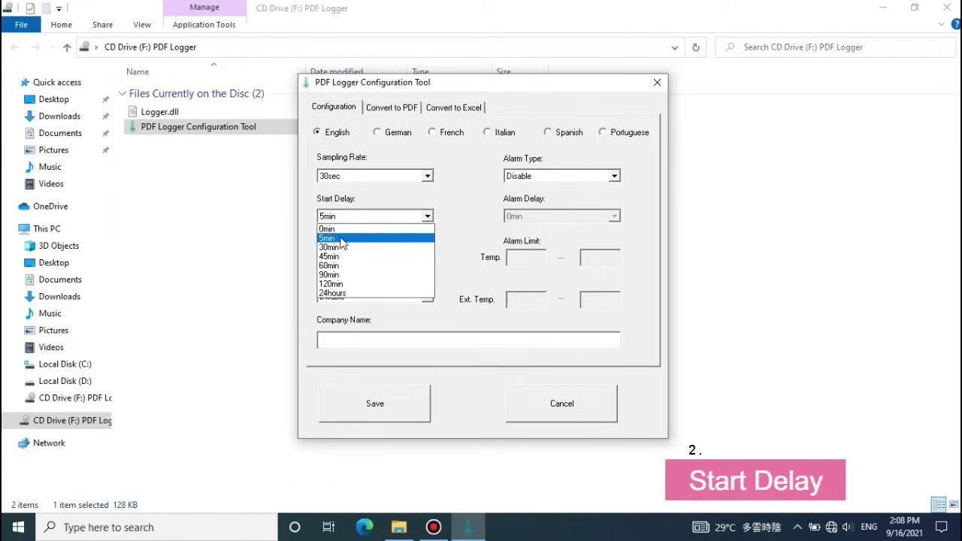
pyautogui.click(342, 238)
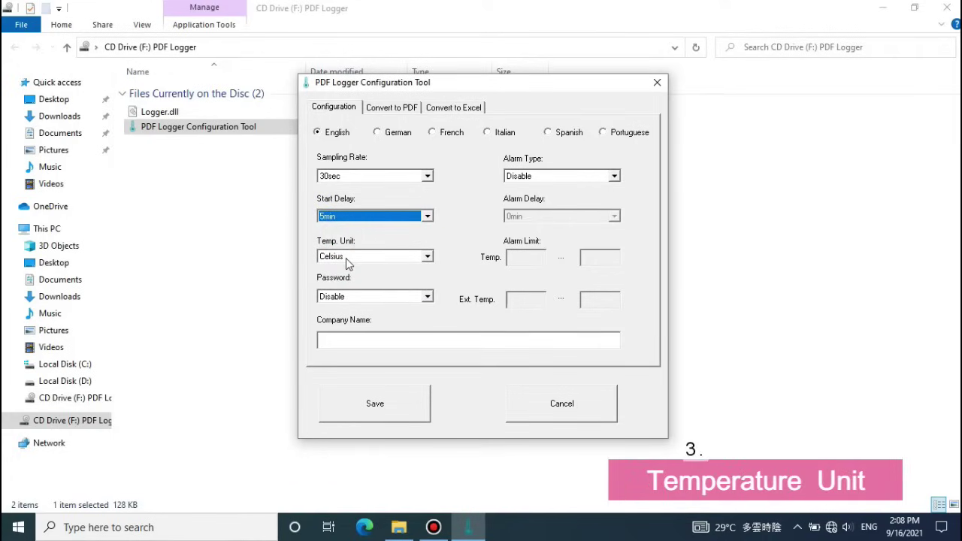
pyautogui.click(346, 258)
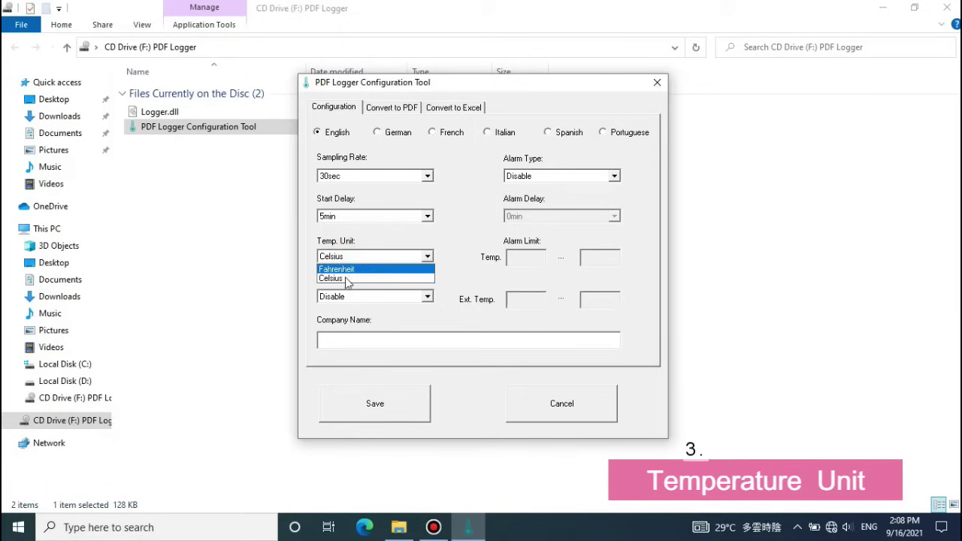
pyautogui.click(344, 278)
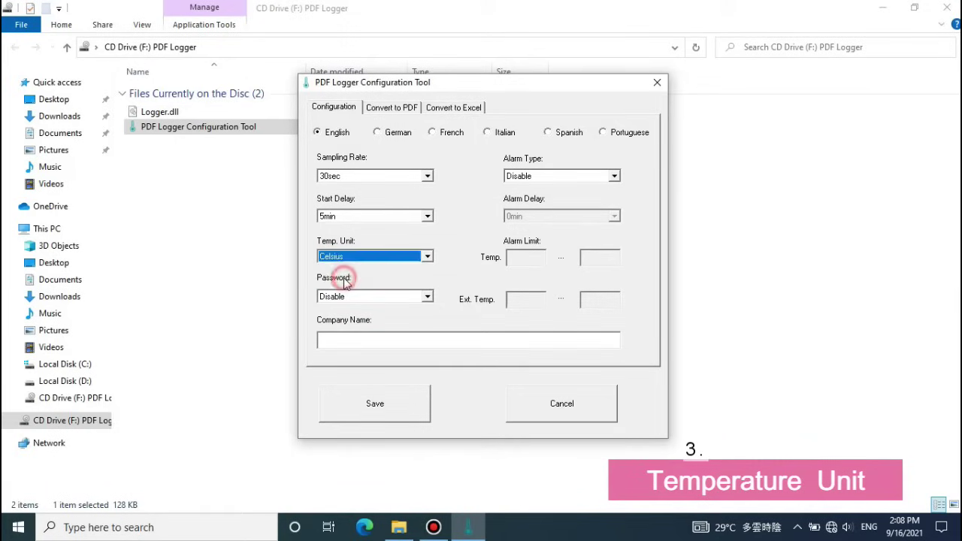
pyautogui.click(347, 297)
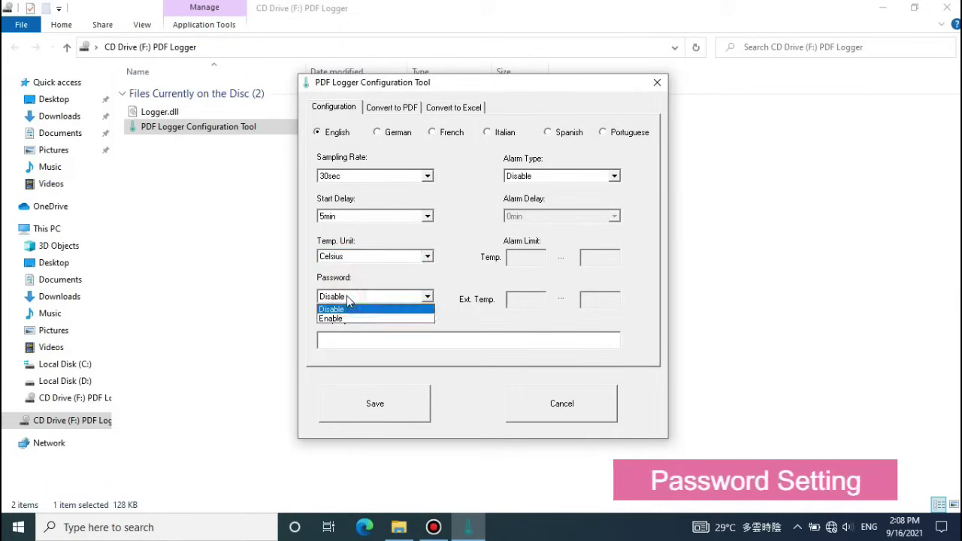
# Set Password to Enable and enter and confirm the logger password
pyautogui.click(347, 322)
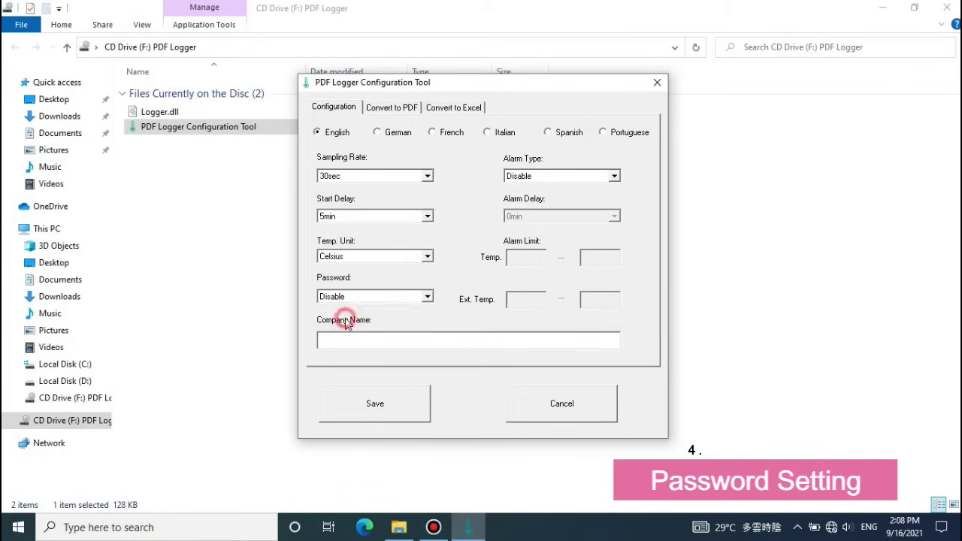
pyautogui.click(418, 266)
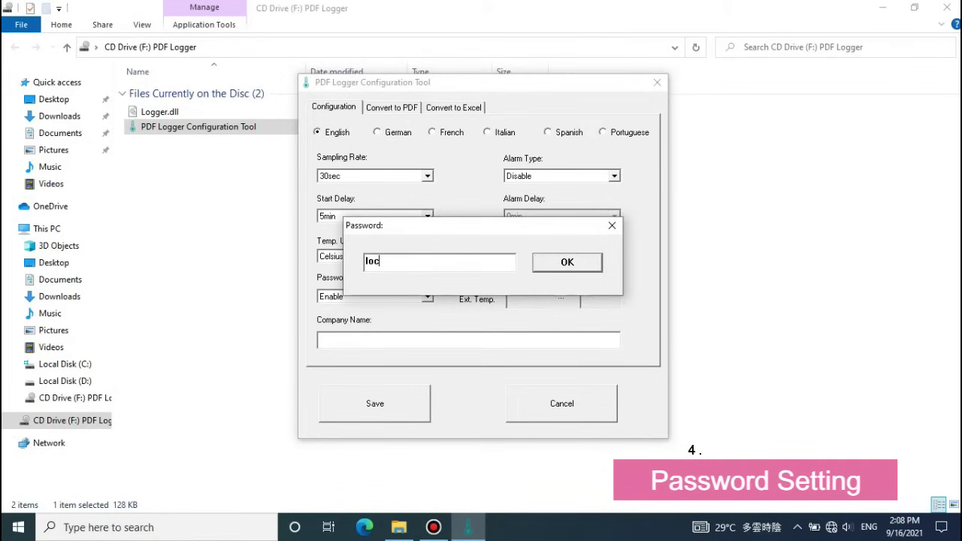
pyautogui.click(548, 265)
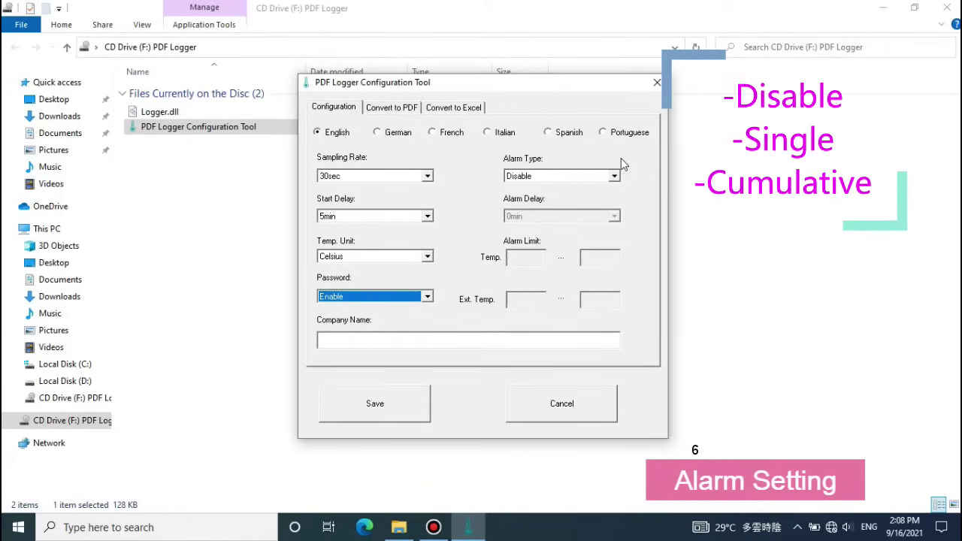
# Choose the Cumulative alarm type with a 5min alarm delay
pyautogui.click(588, 178)
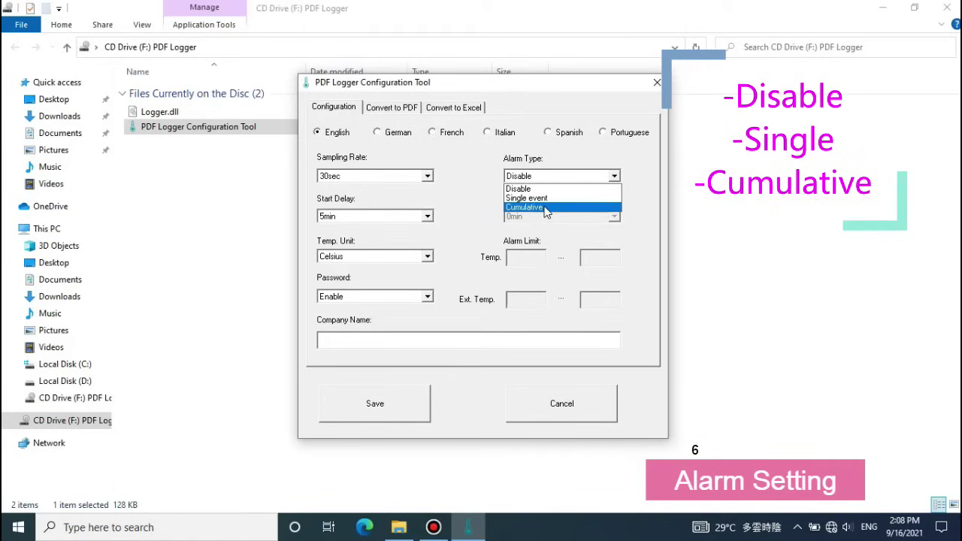
pyautogui.click(545, 207)
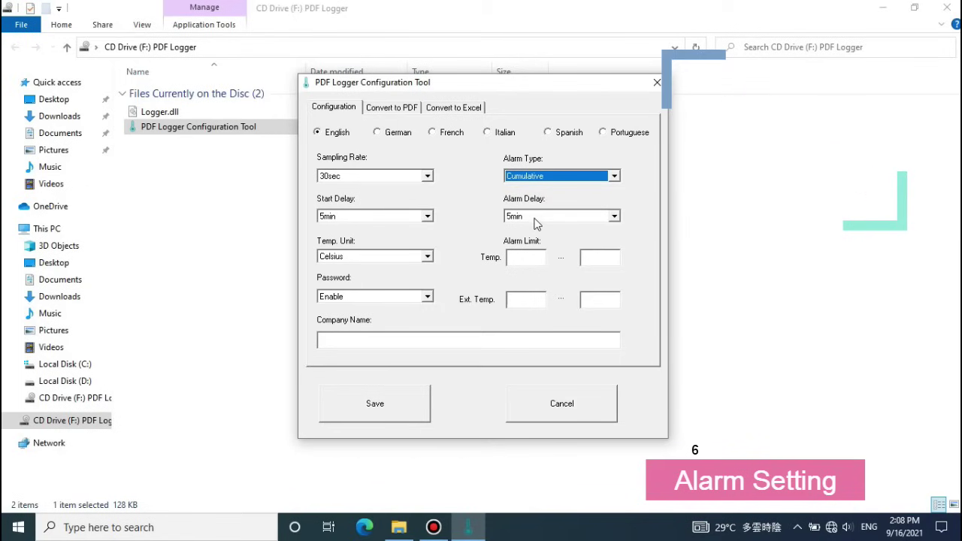
pyautogui.click(533, 220)
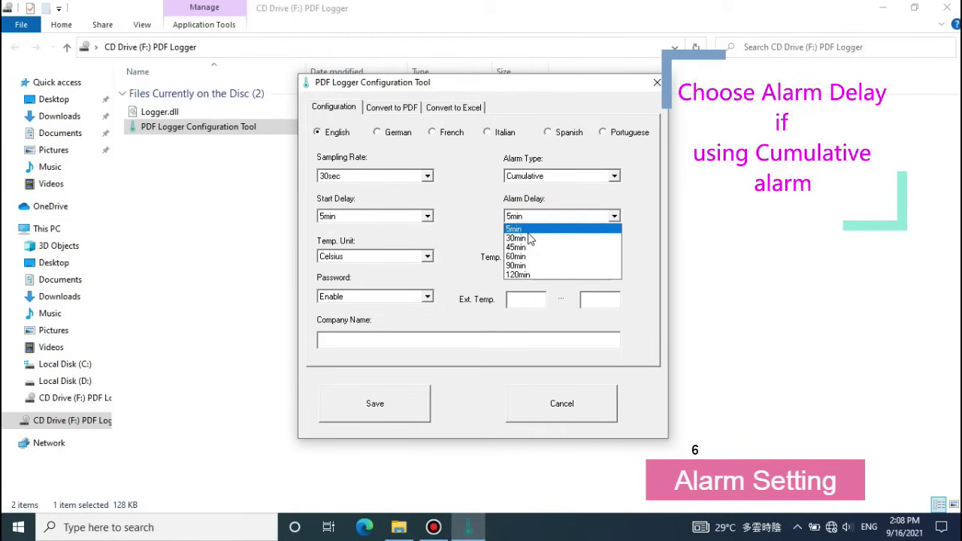
pyautogui.click(528, 231)
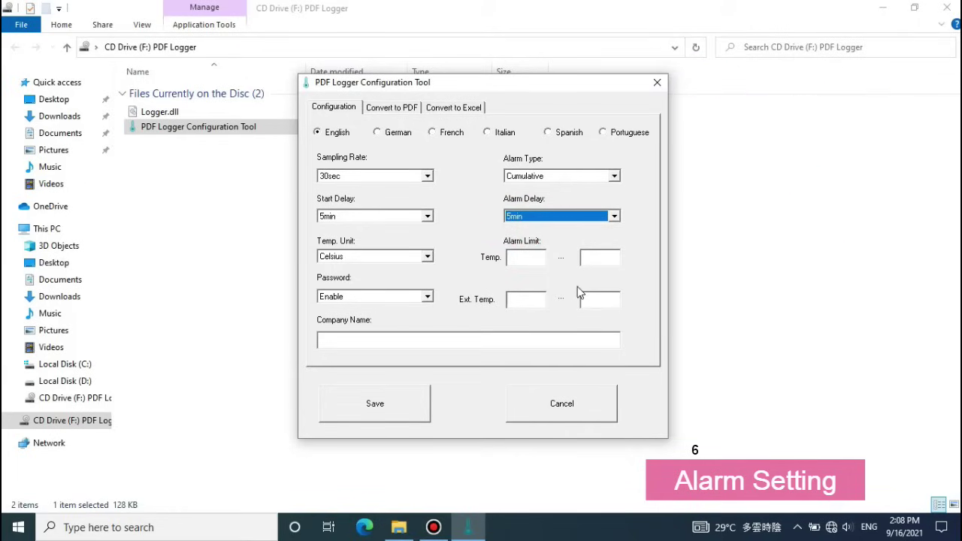
pyautogui.click(594, 301)
pyautogui.write('-20')
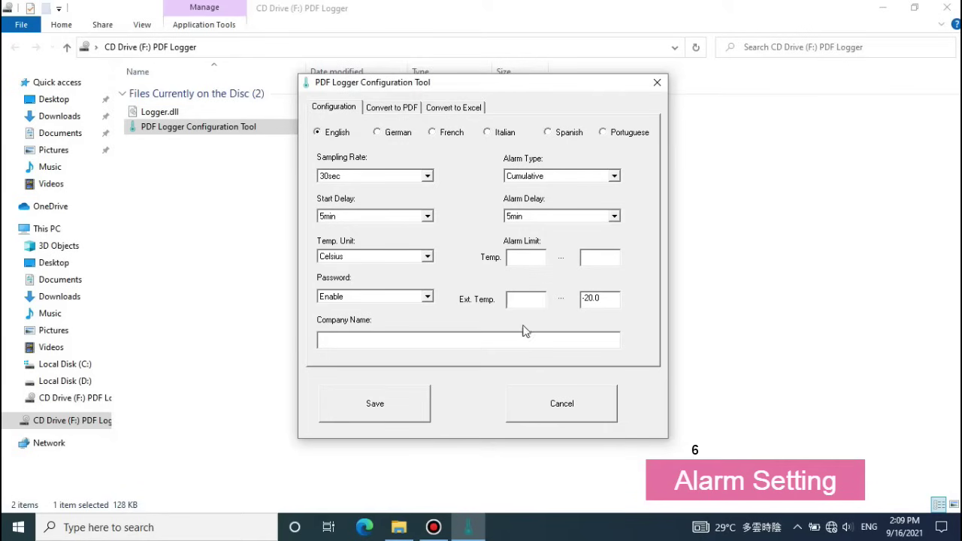
# Enter company name CartonA, save the configuration to the logger, and close the tool
pyautogui.write('CartonA')
pyautogui.click(402, 410)
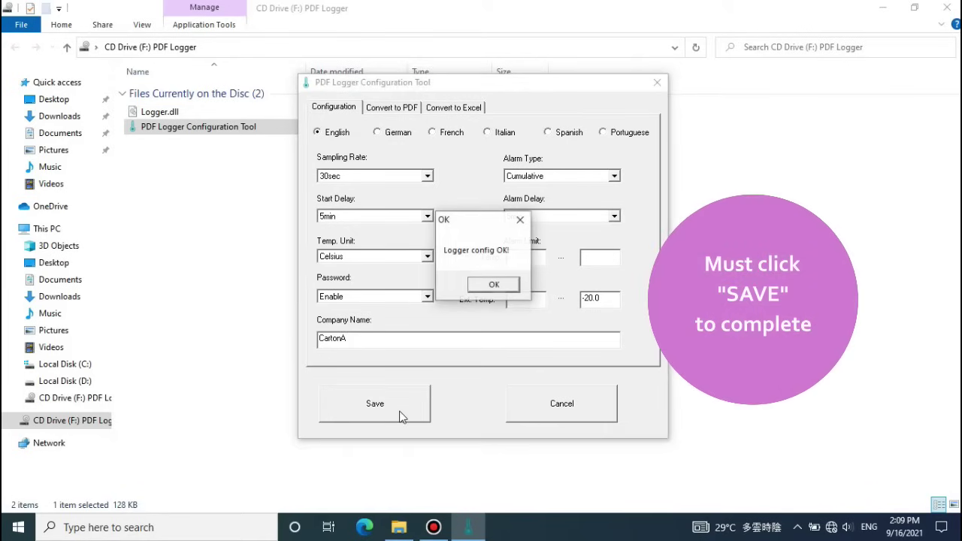
pyautogui.click(502, 290)
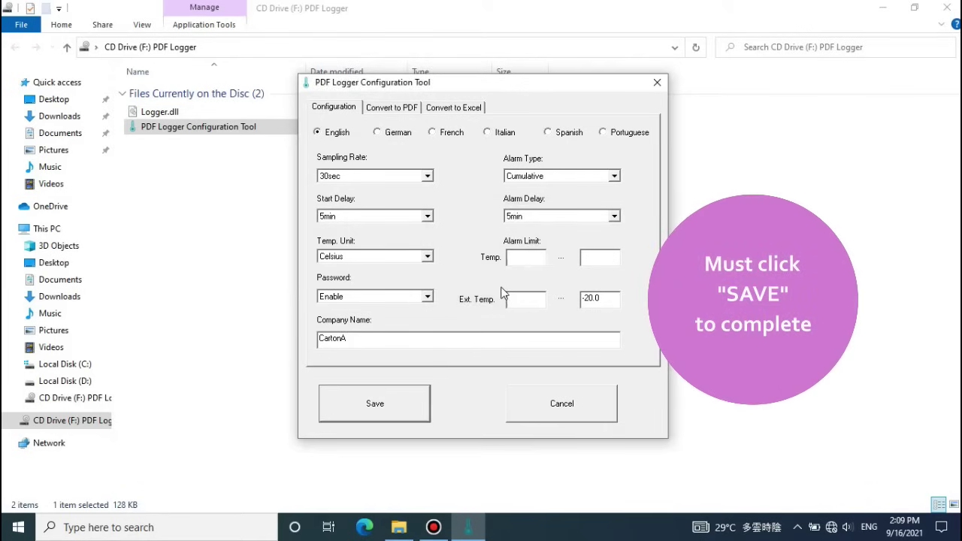
pyautogui.click(664, 89)
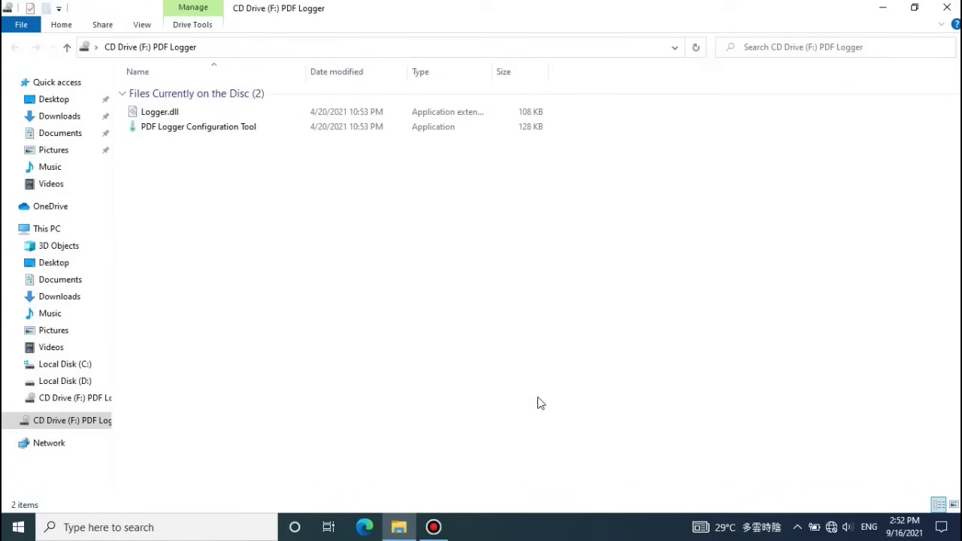
# Relaunch the configuration tool and unlock it with the configuration password
pyautogui.doubleClick(226, 137)
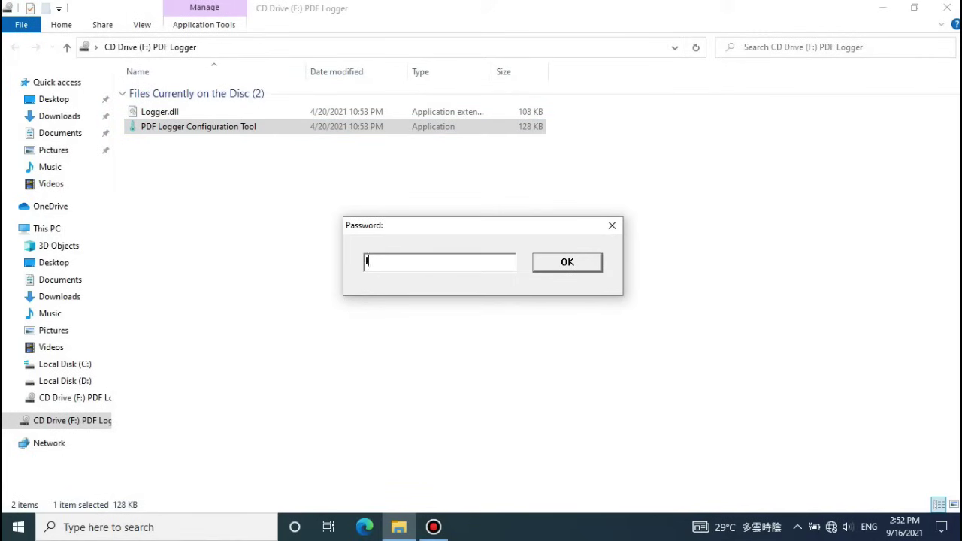
pyautogui.click(546, 268)
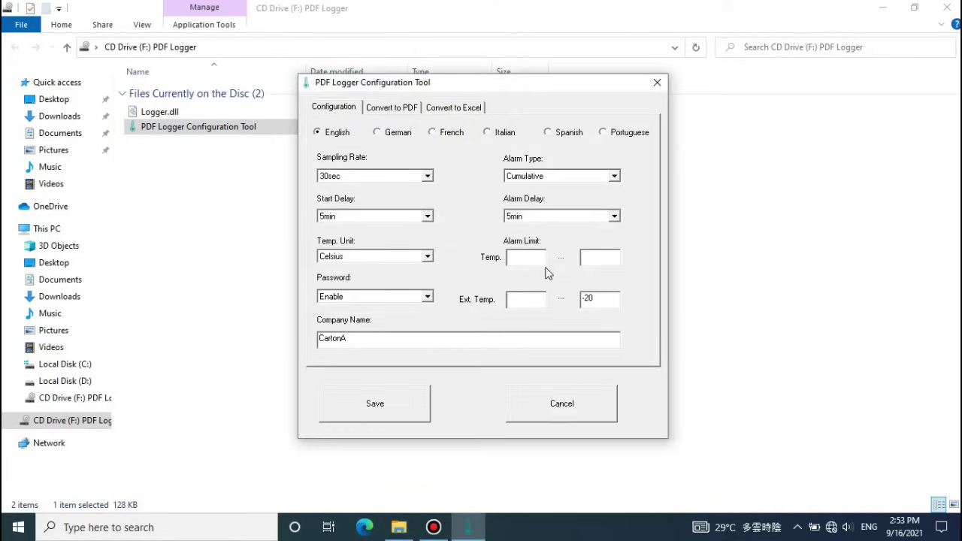
# Convert the log to a German PDF report saved as cartonA-1, and confirm the export
pyautogui.click(387, 109)
pyautogui.click(376, 133)
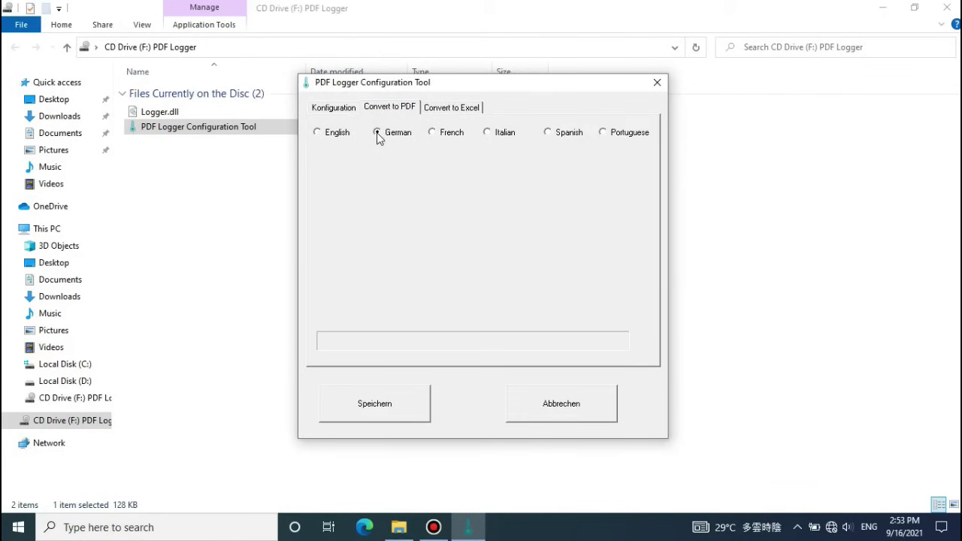
pyautogui.click(375, 417)
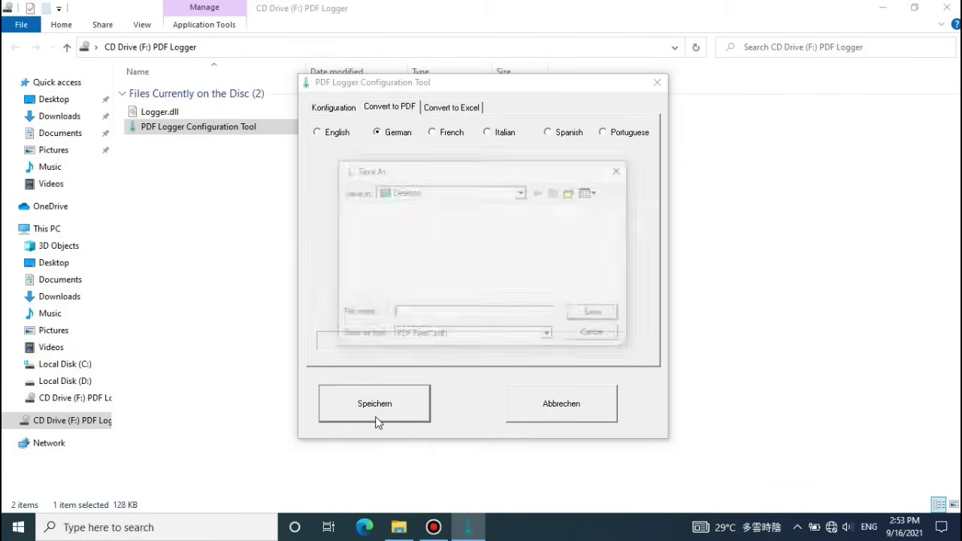
pyautogui.write('cartonA-1')
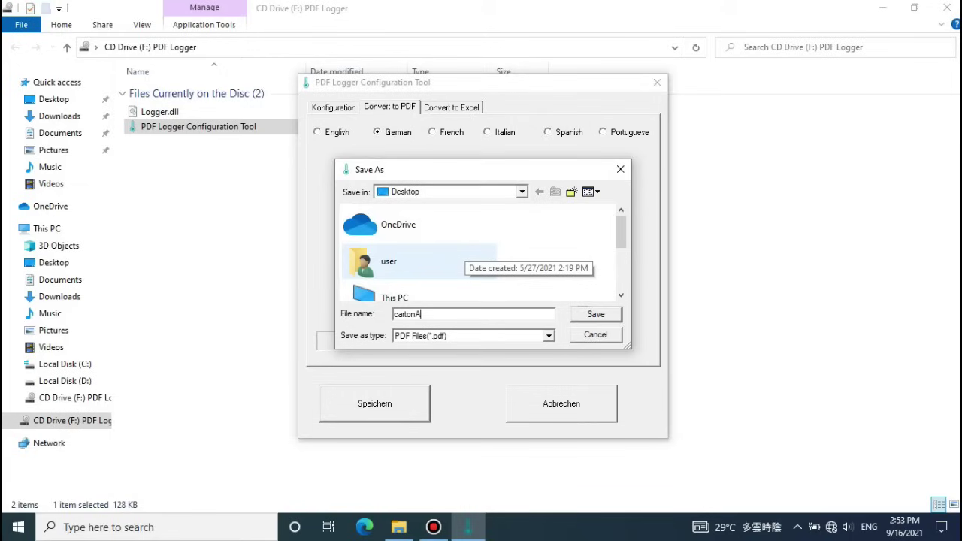
pyautogui.click(595, 313)
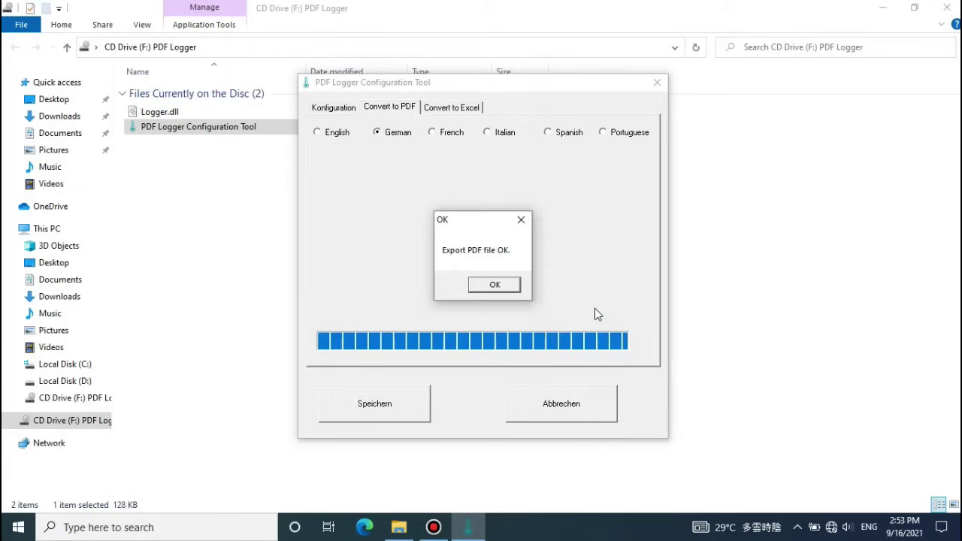
pyautogui.click(515, 284)
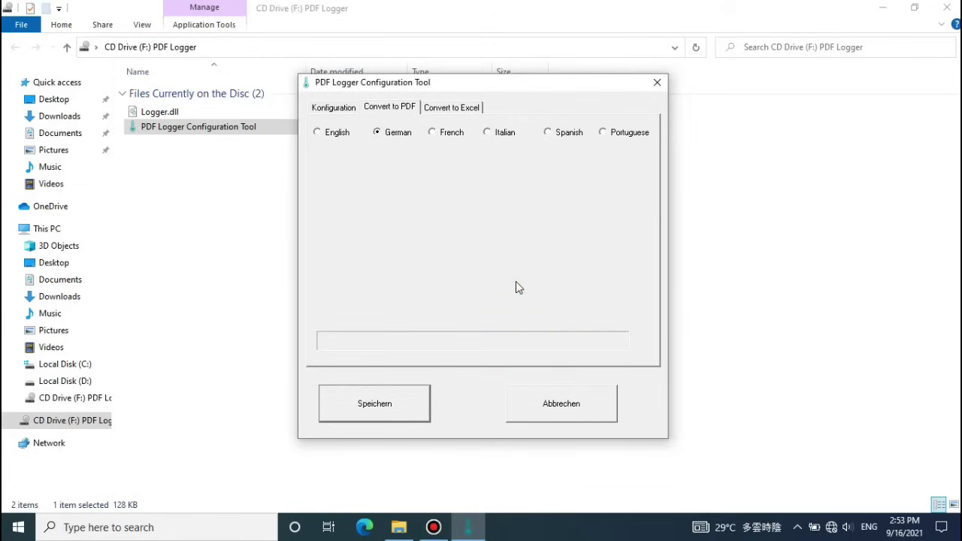
# Convert the log to an English CSV saved as cartonA-1, confirm, and close the tool
pyautogui.click(466, 112)
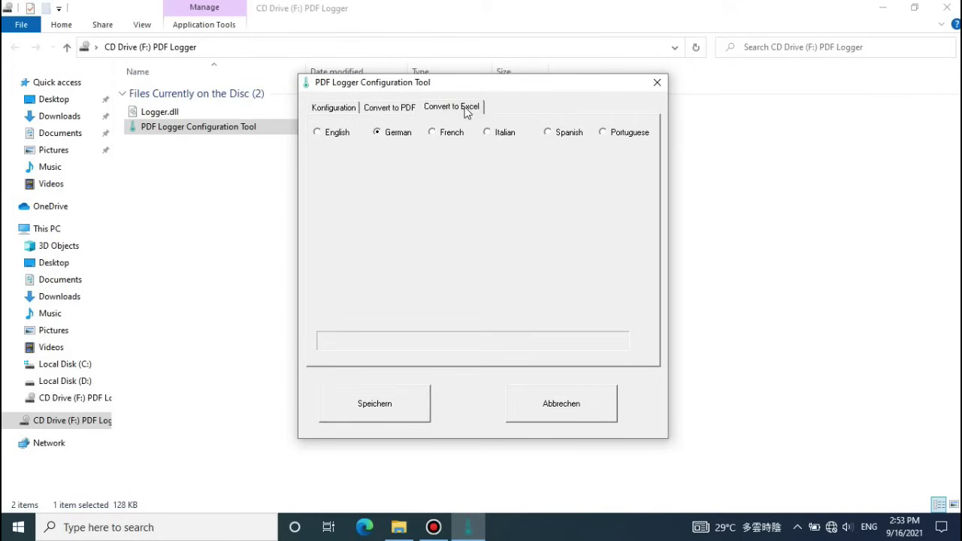
pyautogui.click(318, 134)
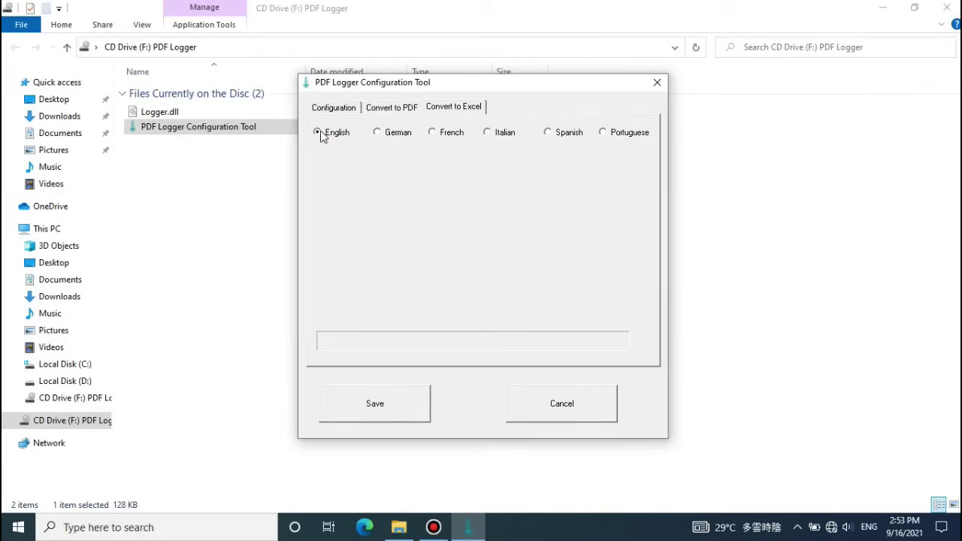
pyautogui.click(355, 403)
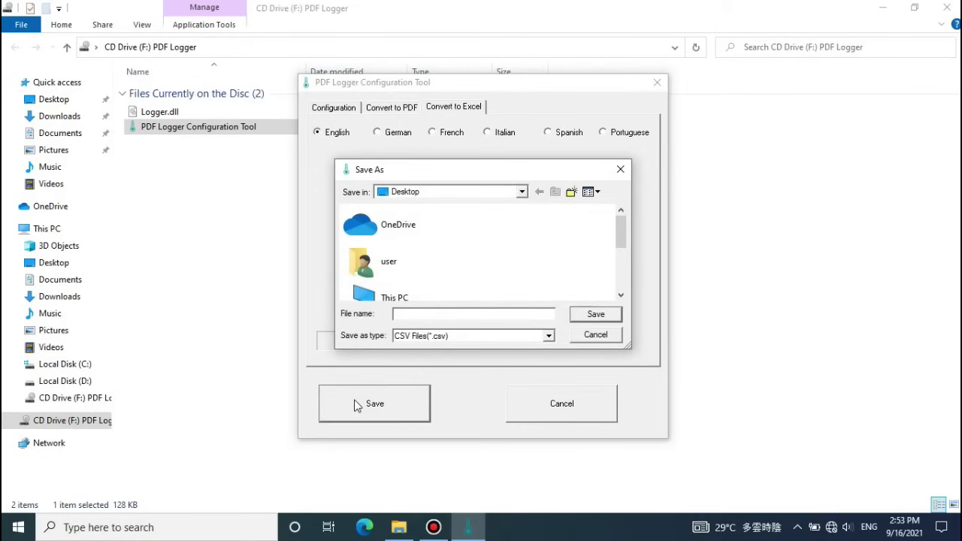
pyautogui.write('cartonA-1')
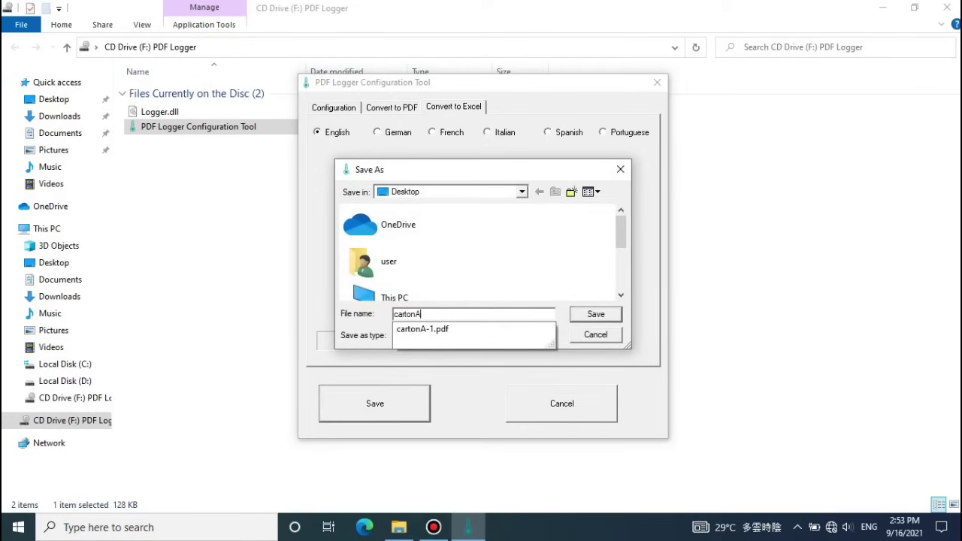
pyautogui.click(613, 316)
pyautogui.click(515, 286)
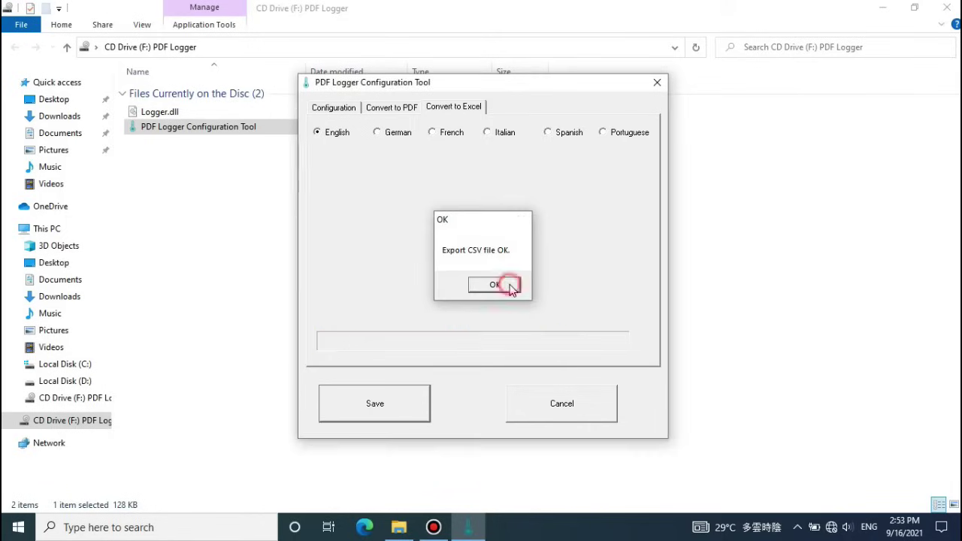
pyautogui.click(658, 83)
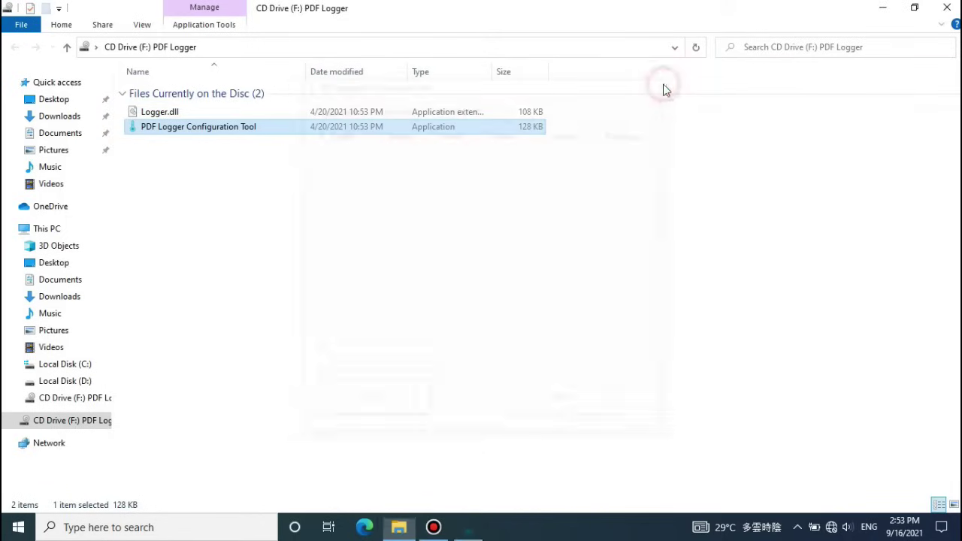
# Zoom in and scroll through both pages of the German cartonA-1 PDF, then close it
pyautogui.click(947, 7)
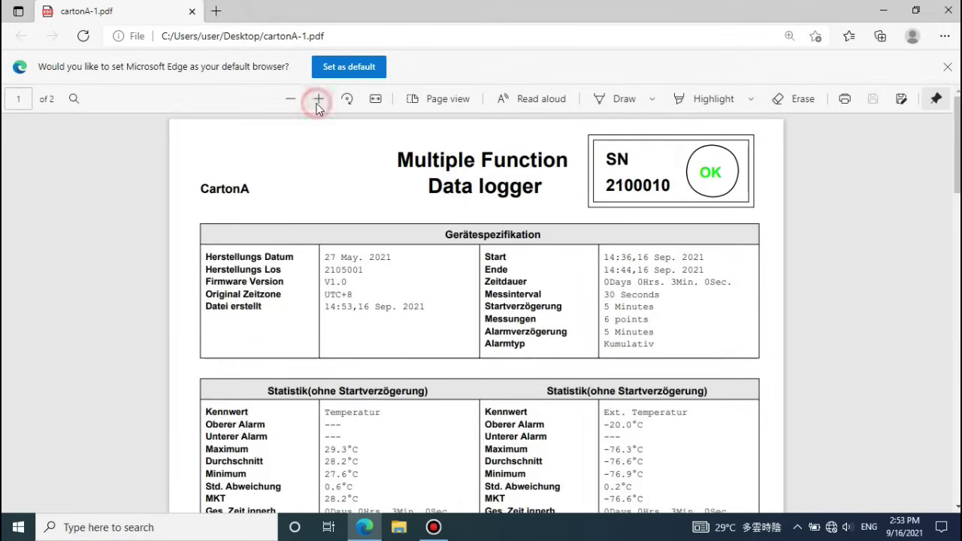
pyautogui.click(317, 100)
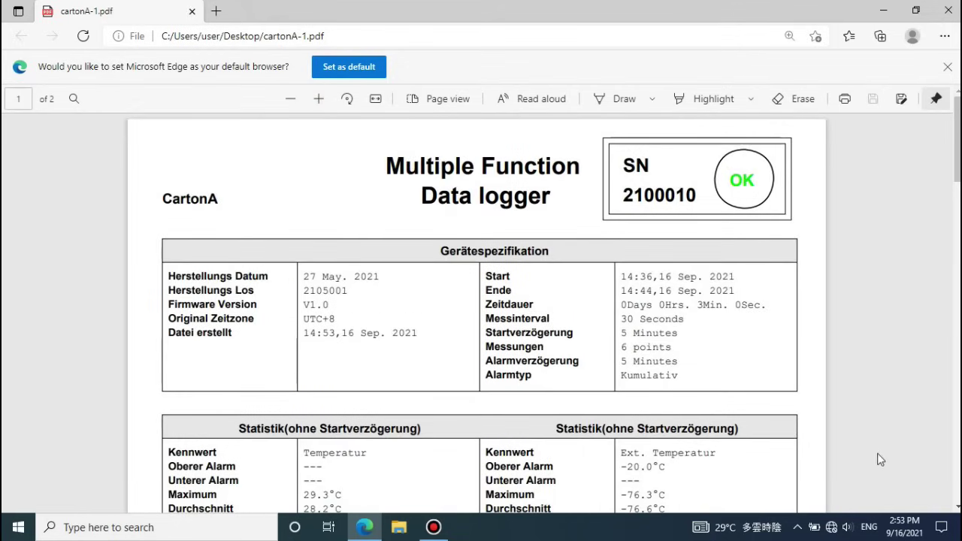
pyautogui.scroll(-2, 958, 510)
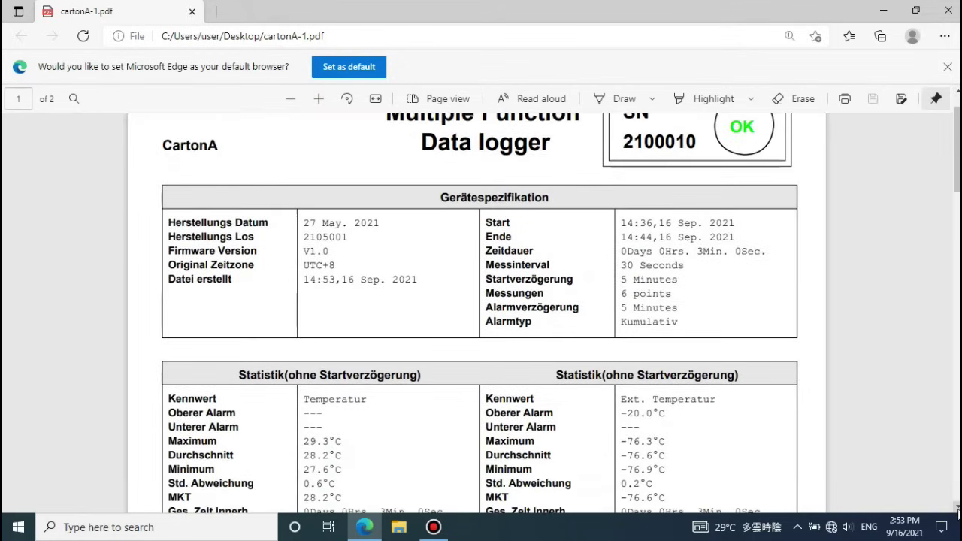
pyautogui.scroll(-2, 959, 511)
pyautogui.scroll(-2, 958, 510)
pyautogui.scroll(-2, 959, 511)
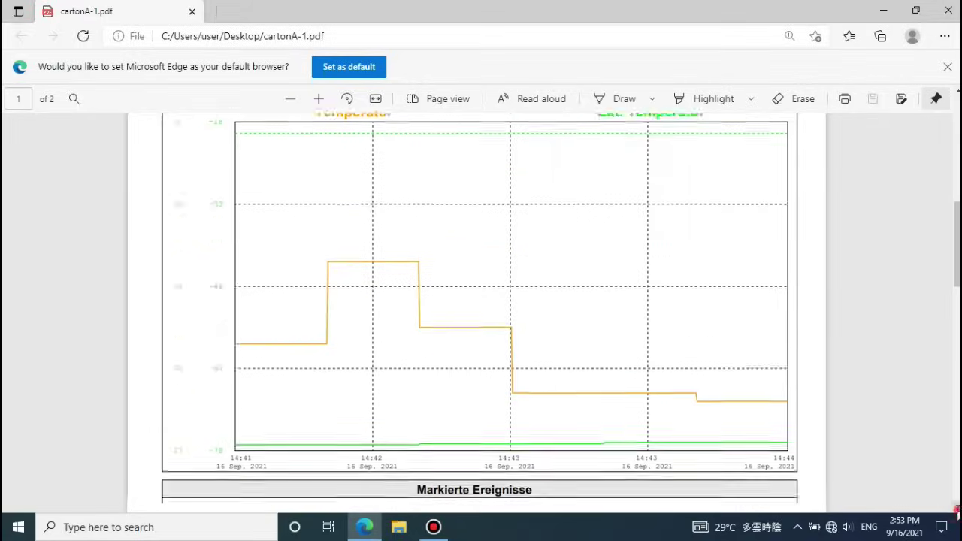
pyautogui.scroll(-2, 958, 511)
pyautogui.scroll(-2, 958, 510)
pyautogui.scroll(-3, 957, 512)
pyautogui.scroll(-3, 957, 511)
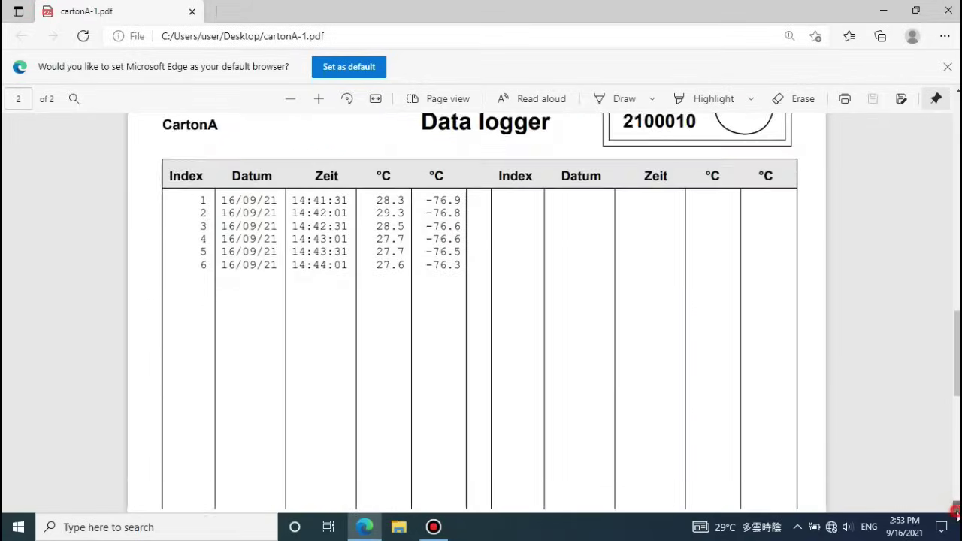
pyautogui.scroll(-2, 957, 511)
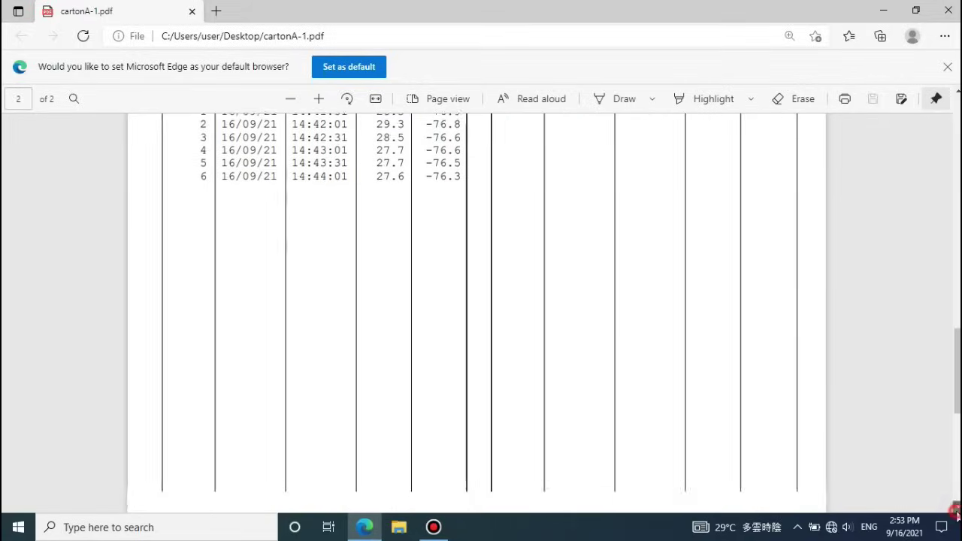
pyautogui.click(949, 10)
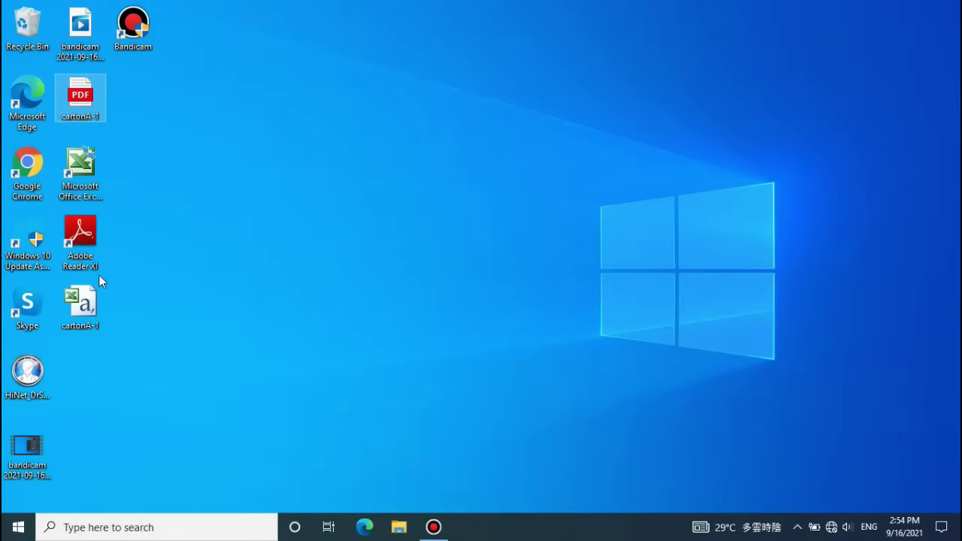
# Open the cartonA-1 CSV in Excel and scroll through its statistics and six readings
pyautogui.doubleClick(81, 303)
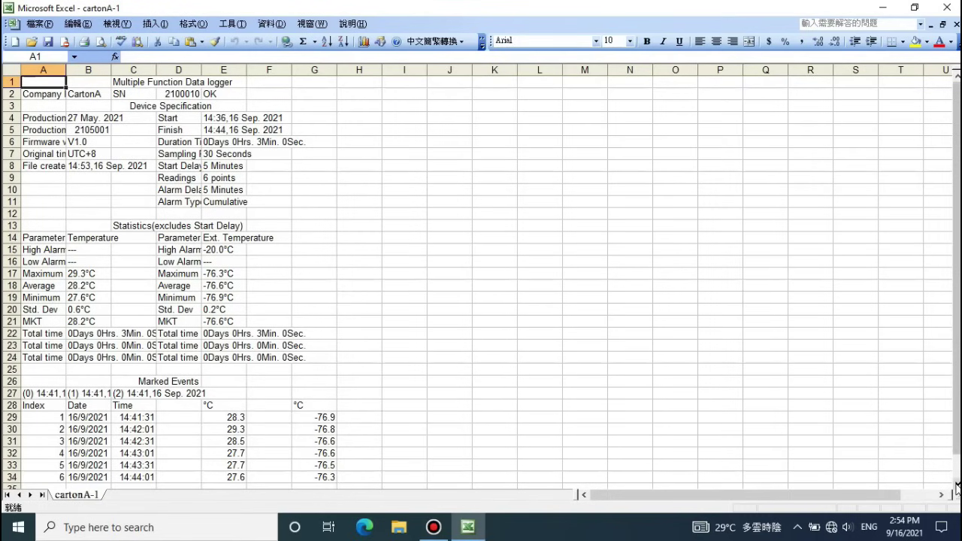
pyautogui.scroll(-1, 956, 486)
pyautogui.scroll(-1, 953, 443)
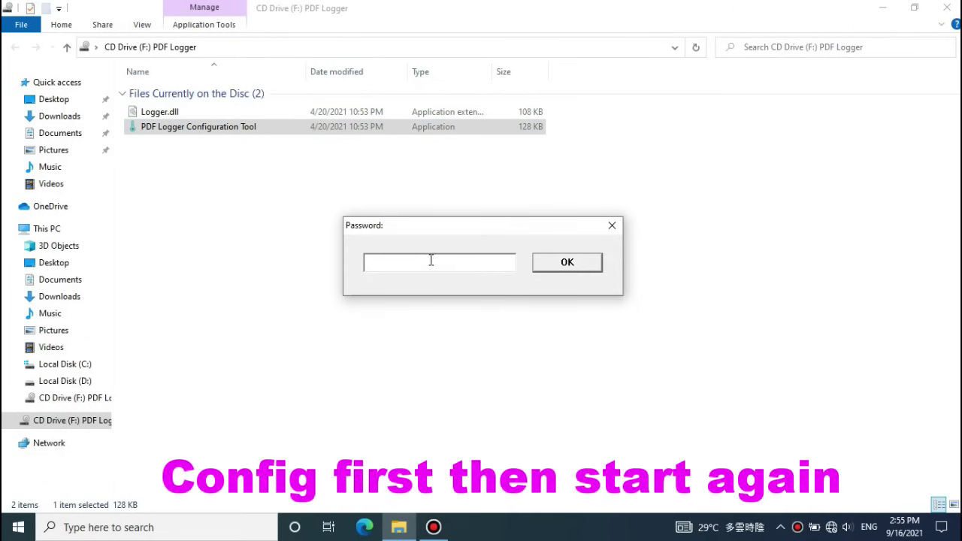
# Unlock with the password, re-save the CartonA configuration, acknowledge 'Logger config OK!', and close the tool
pyautogui.click(557, 269)
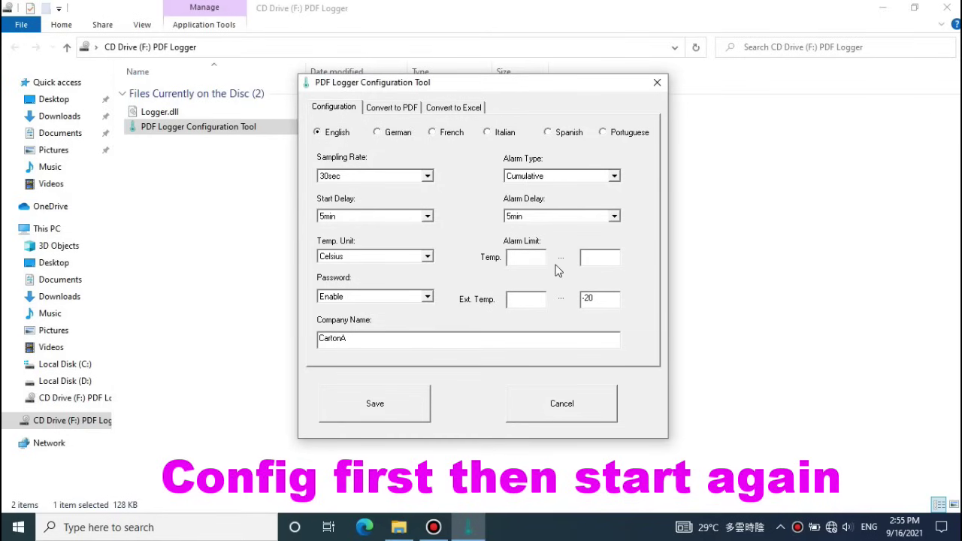
pyautogui.click(375, 405)
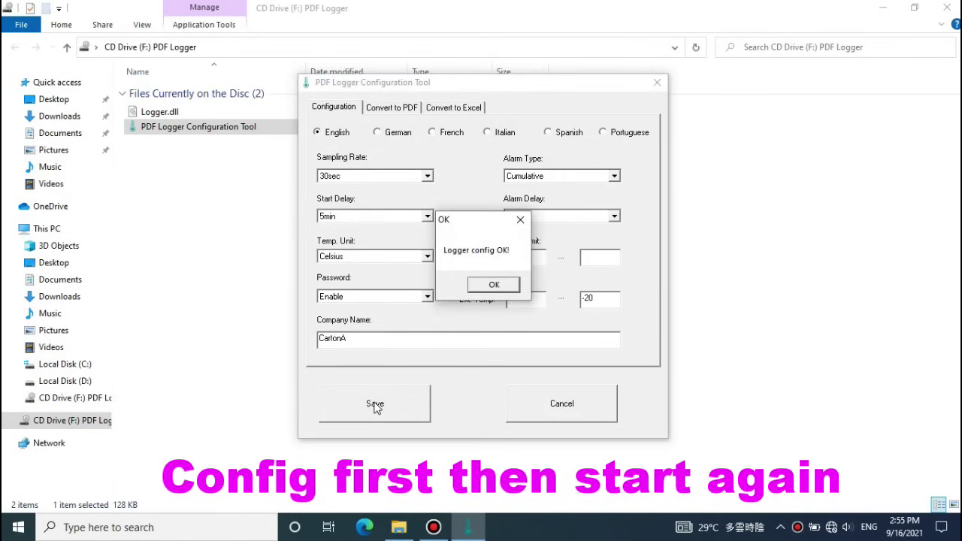
pyautogui.click(503, 285)
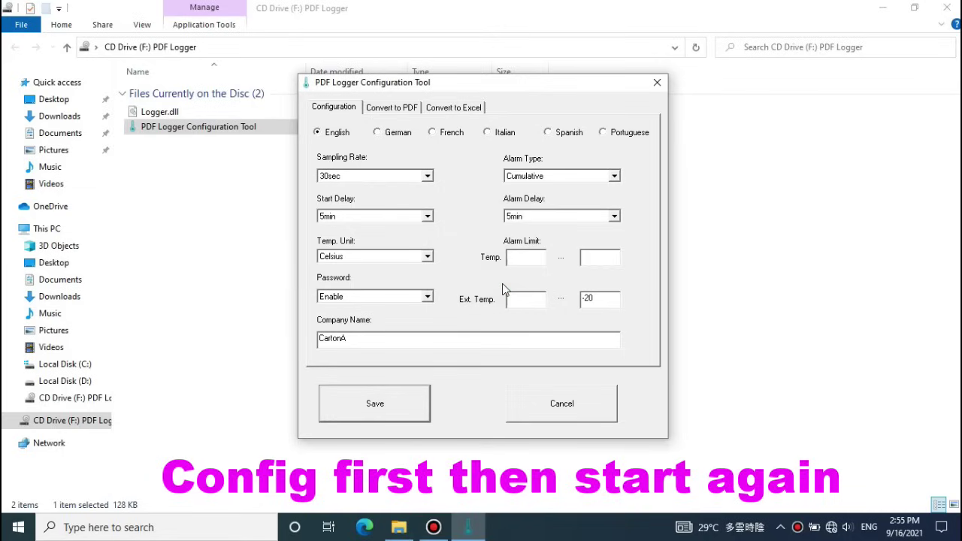
pyautogui.click(660, 82)
# Close the PDF Logger drive folder, leaving the desktop with the cartonA-1 PDF and CSV reports
pyautogui.click(944, 9)
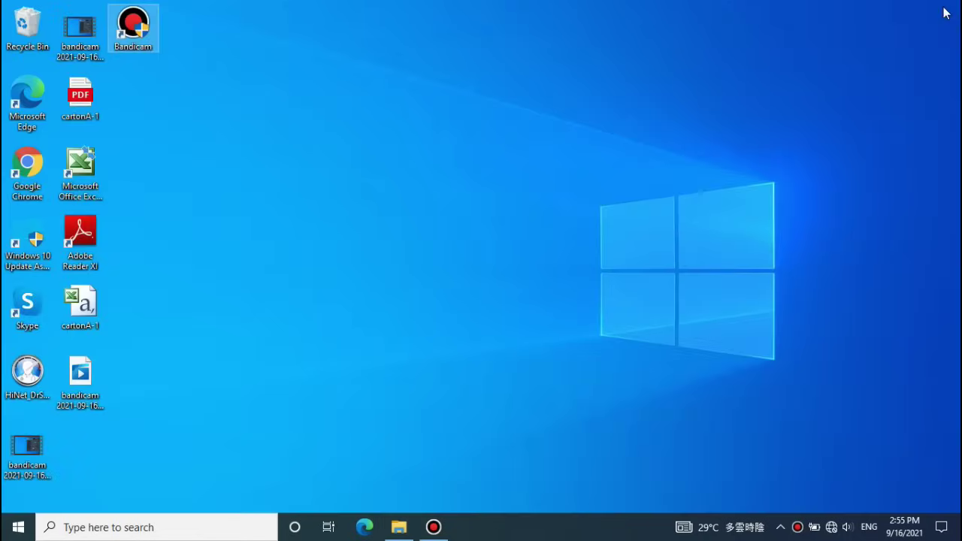